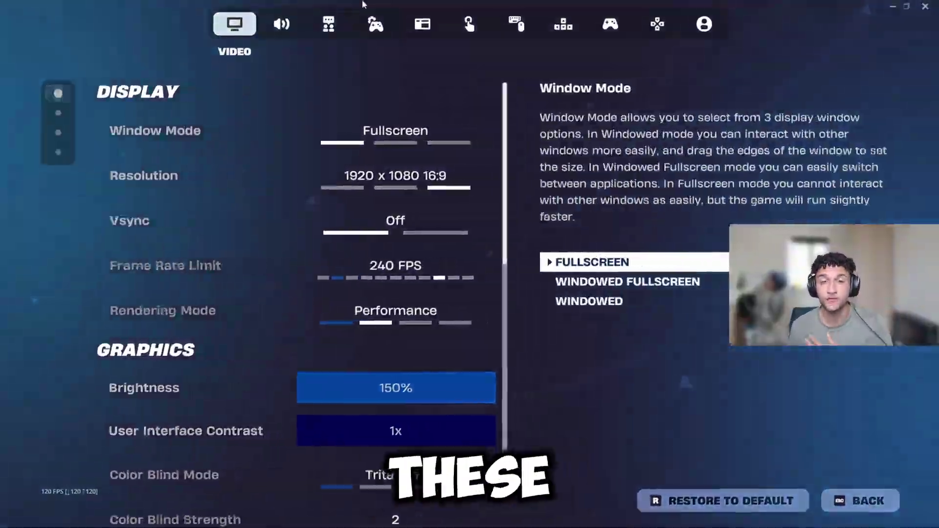
Leave the Fortnite intro gameplay footage so the Windows desktop is showing
click(375, 25)
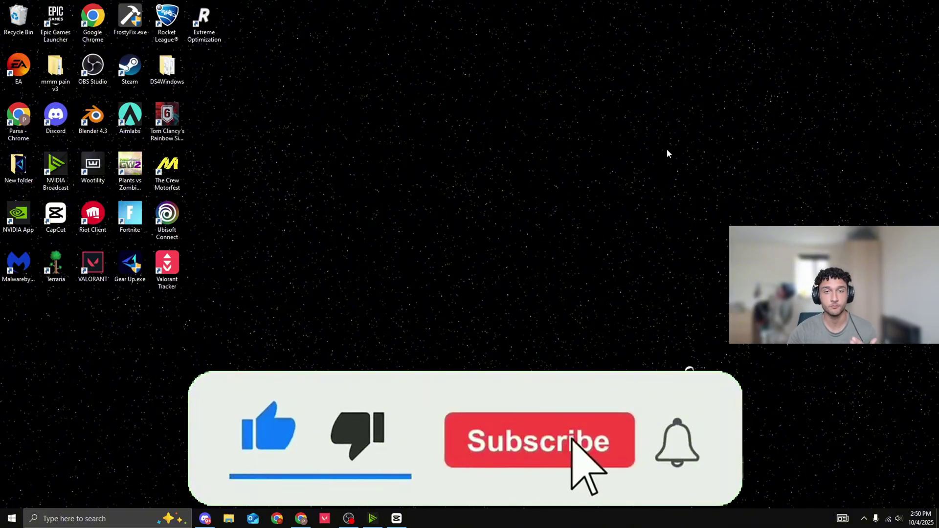
Launch Windows PowerShell as administrator from a 'POWER' search and centre its window
click(98, 518)
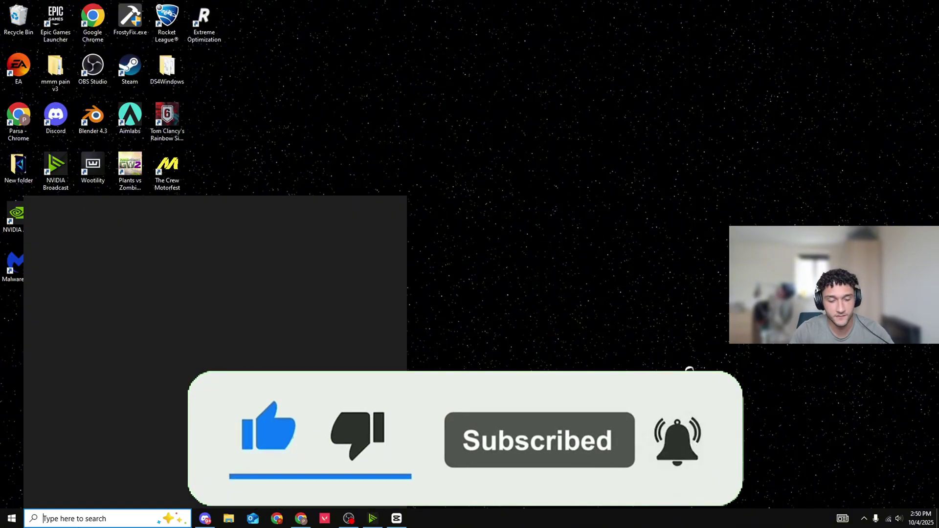
text(POWER)
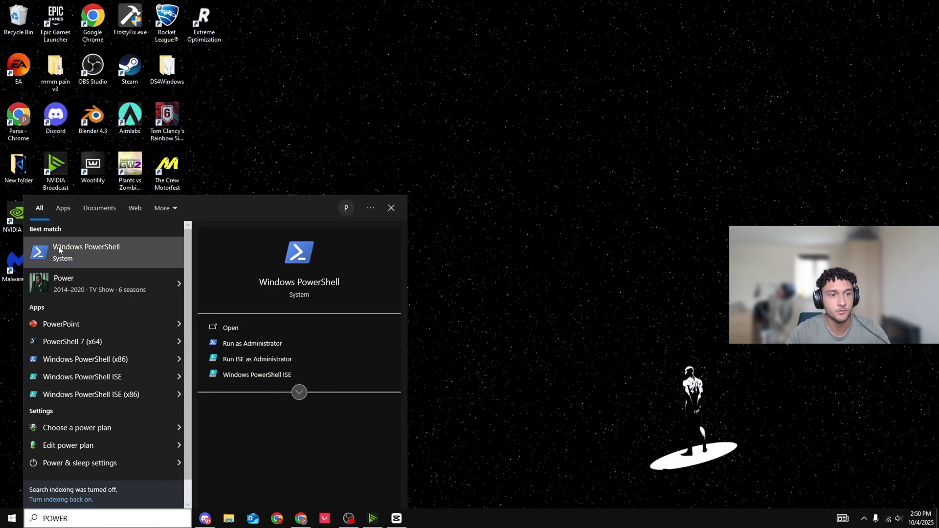
right_click(59, 249)
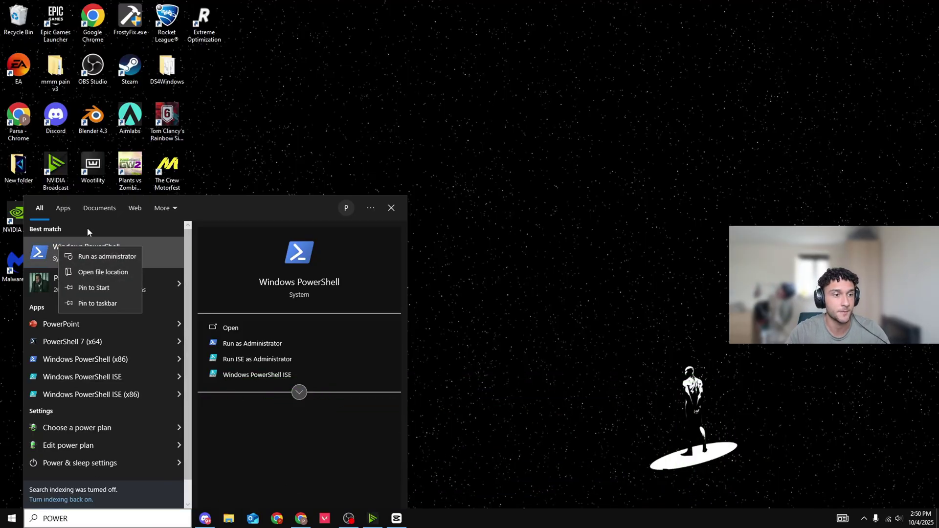
click(98, 256)
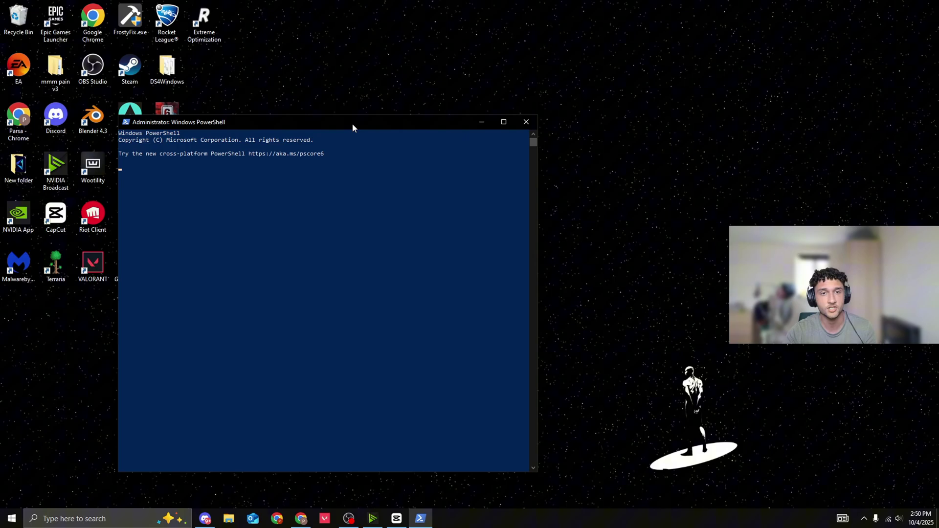
drag(352, 128, 536, 109)
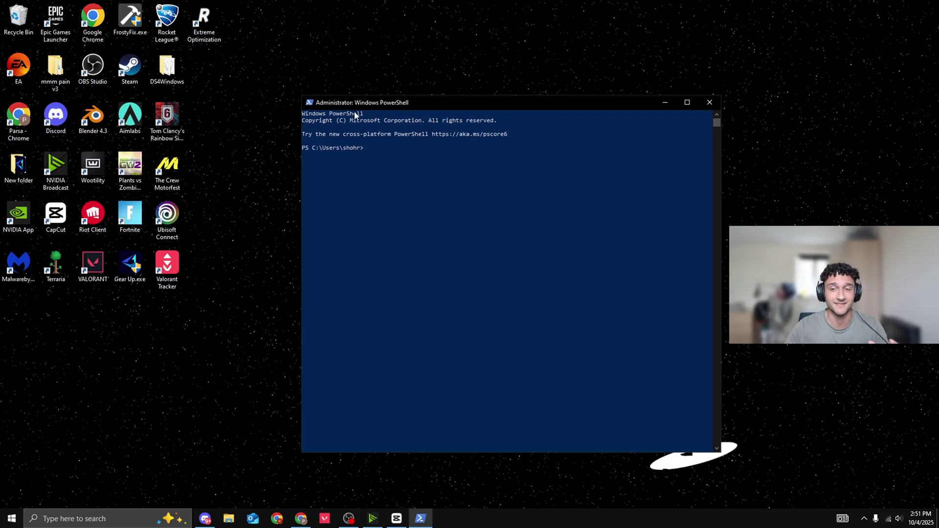
In Discord's -cmd channel, highlight the Clear-DnsClientCache; ipconfig /release; /renew; /flushdns command
click(664, 102)
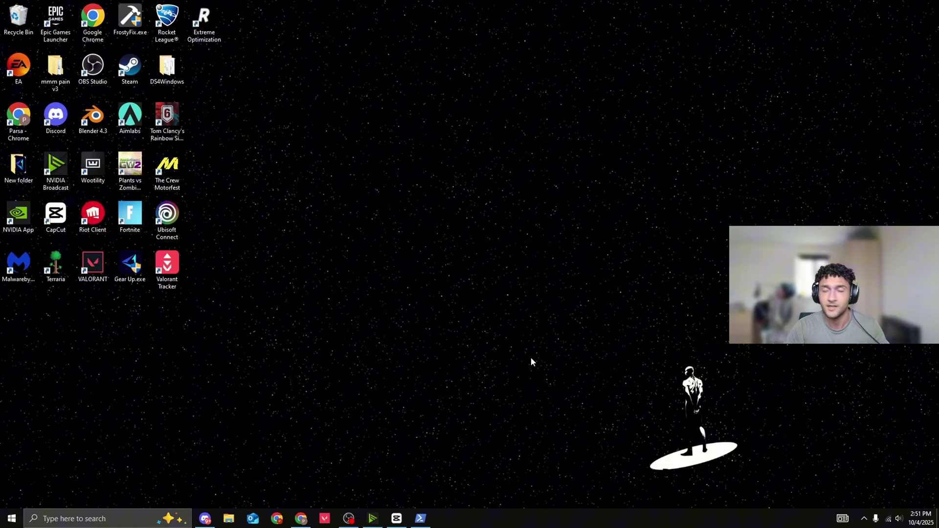
click(205, 519)
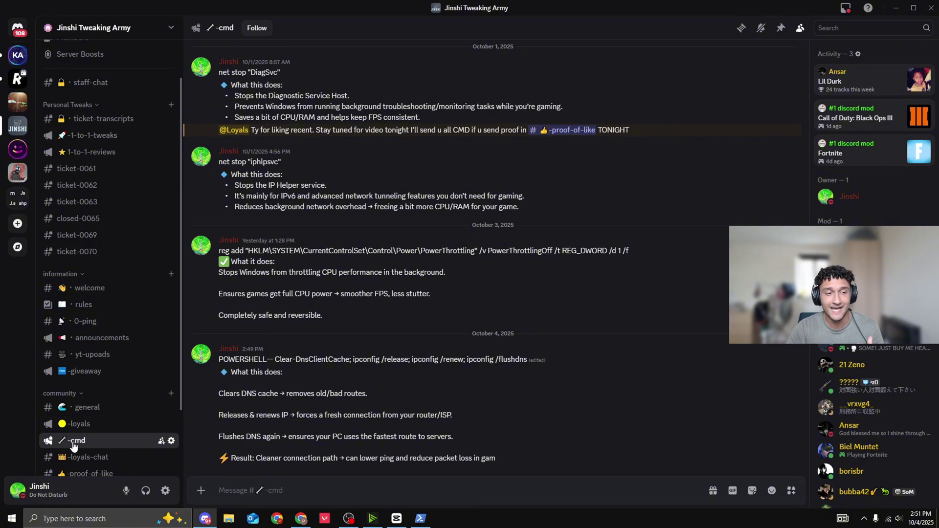
click(86, 430)
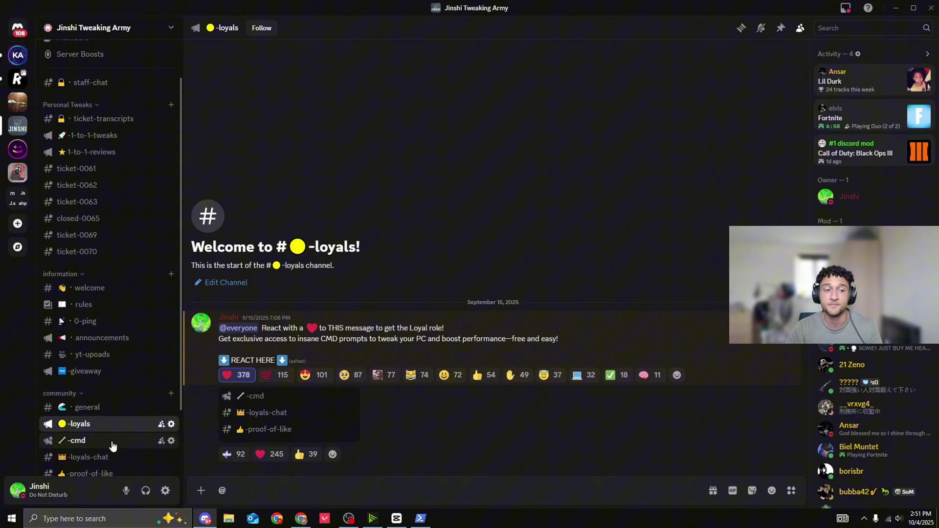
click(76, 448)
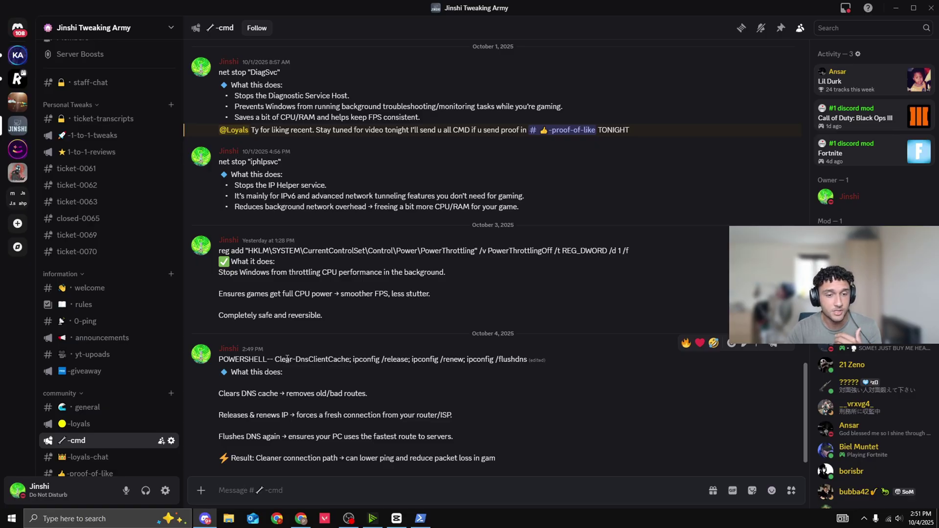
drag(276, 359, 527, 358)
key(super+c)
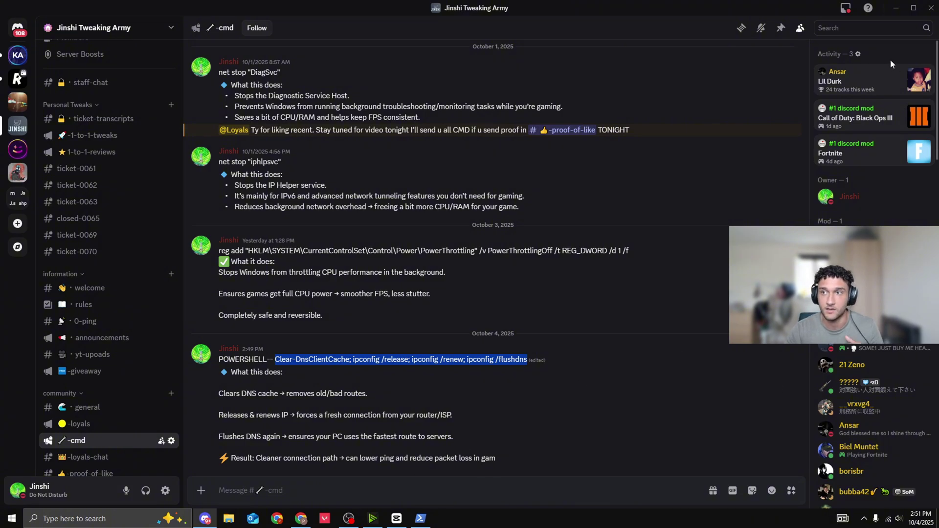
Paste and run the DNS command in the admin PowerShell, flushing the DNS resolver cache
click(895, 7)
click(424, 514)
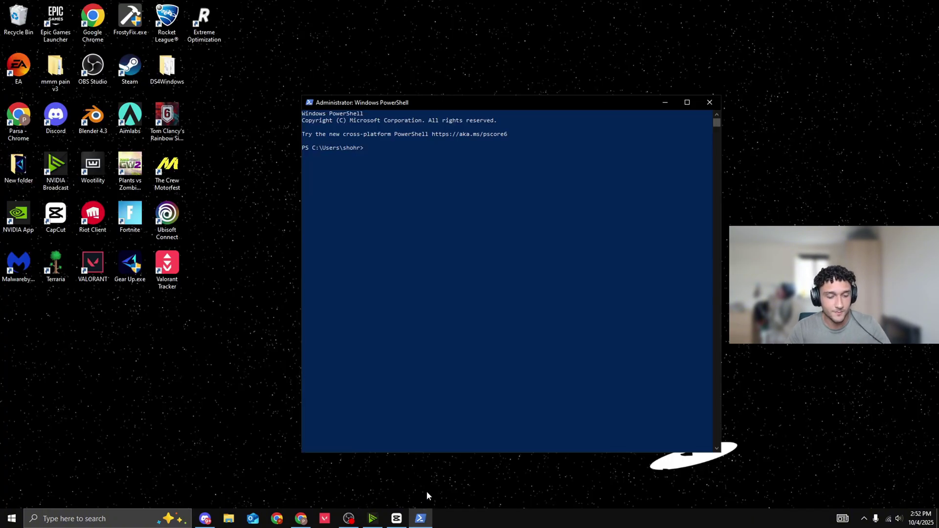
right_click(399, 238)
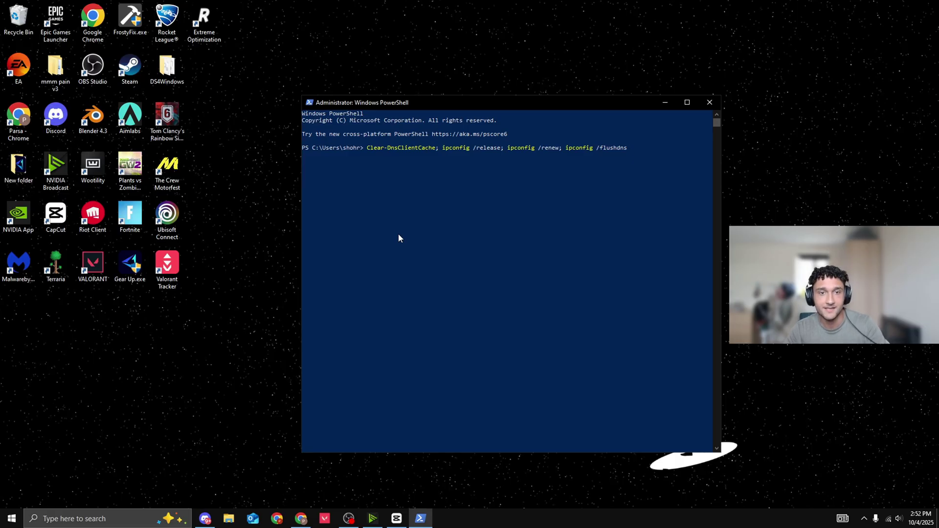
key(Return)
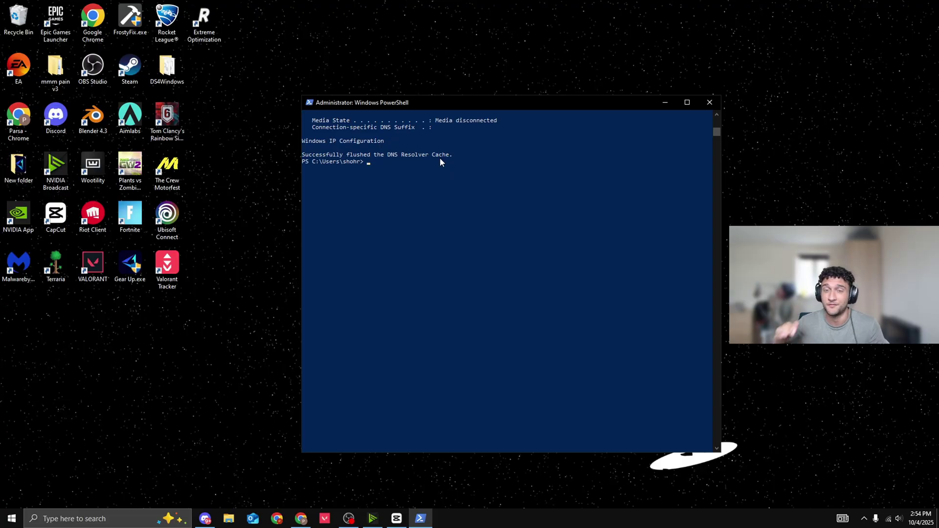
Look through Discord's -1-to-1-tweaks channel, then minimize Discord to reveal the desktop
click(672, 102)
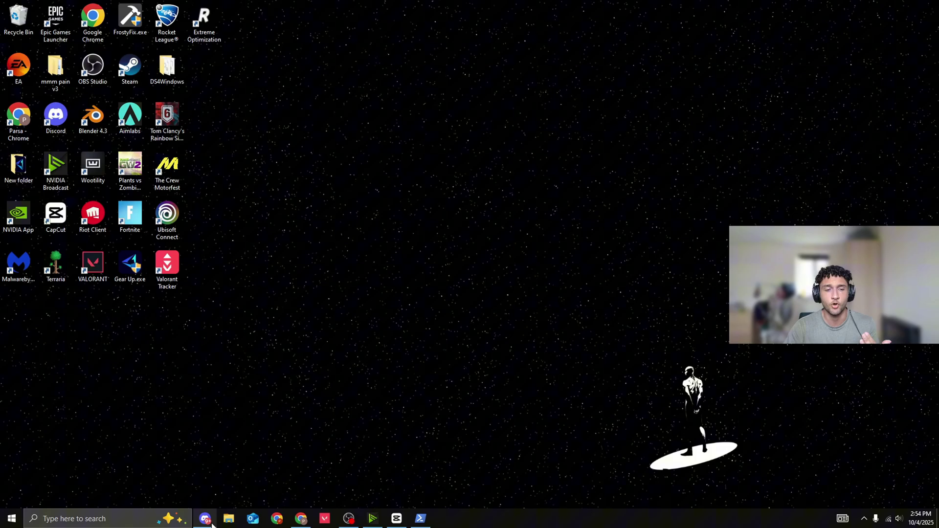
click(205, 518)
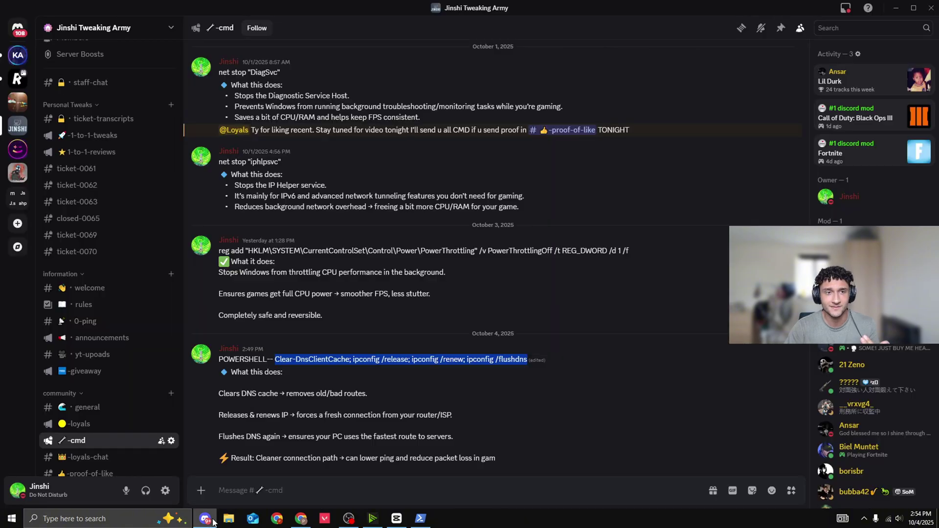
click(118, 137)
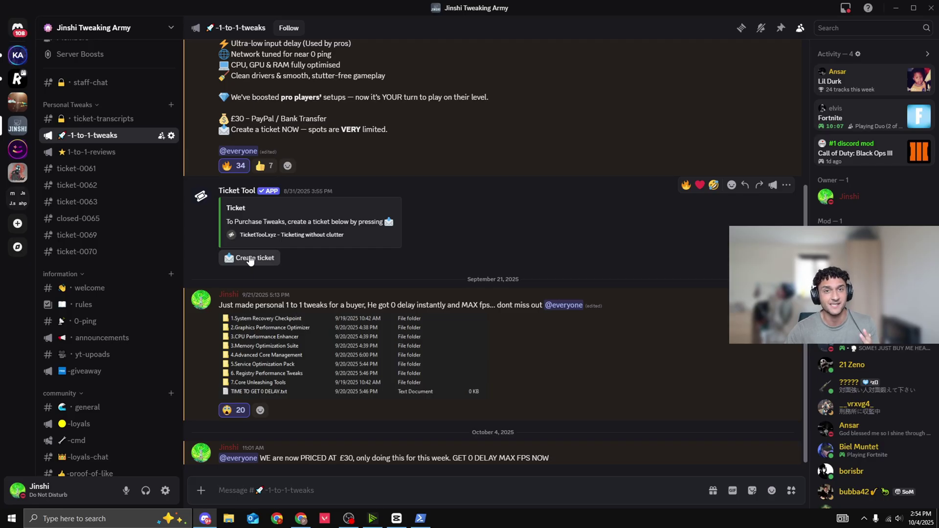
click(897, 9)
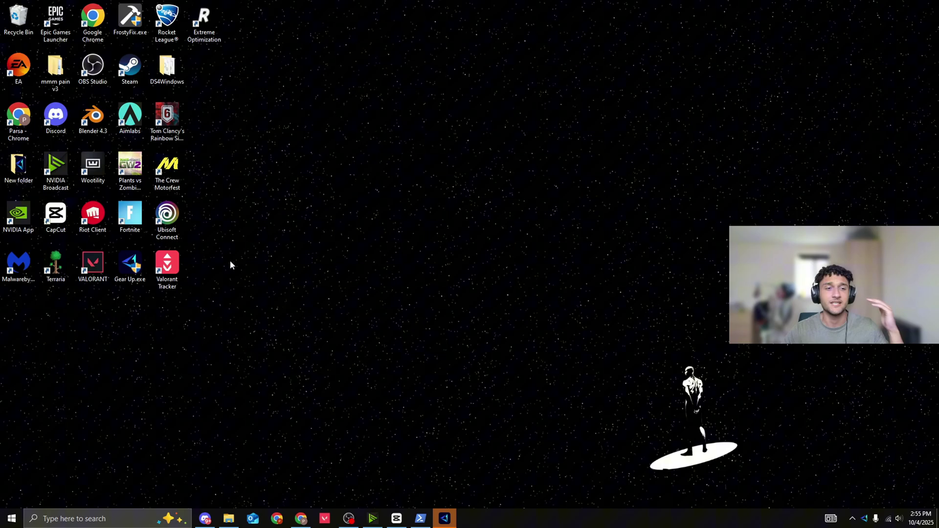
drag(130, 264, 438, 166)
drag(394, 136, 500, 282)
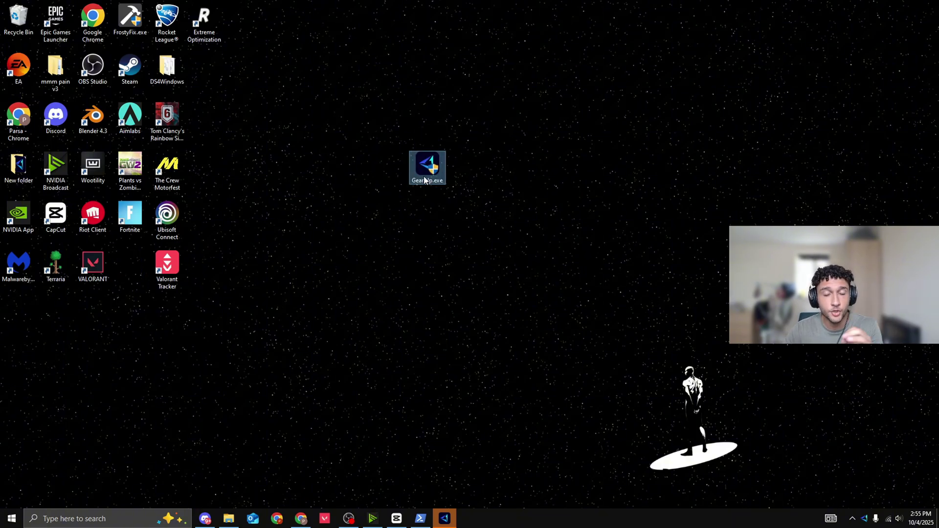
drag(423, 176, 123, 277)
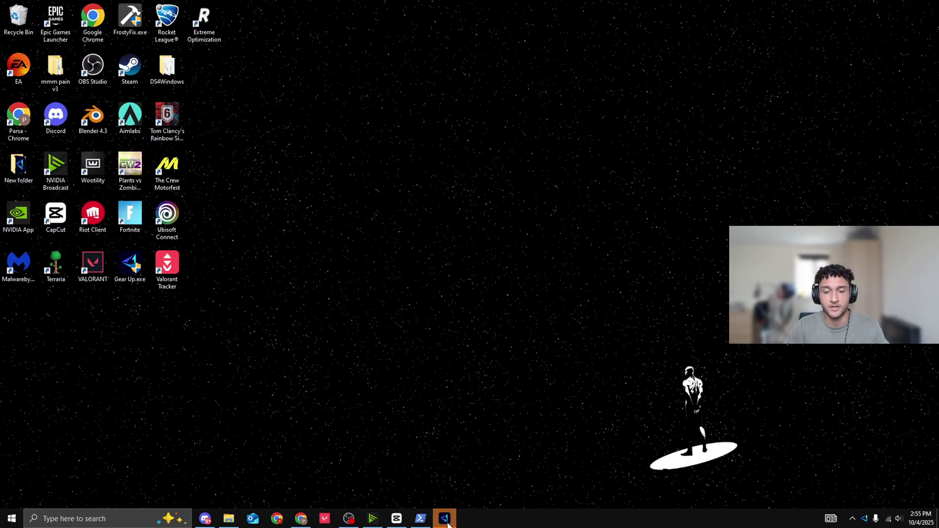
Bring up GearUP Booster, browse its Games list, and return Home to the Fortnite card
click(446, 521)
click(356, 112)
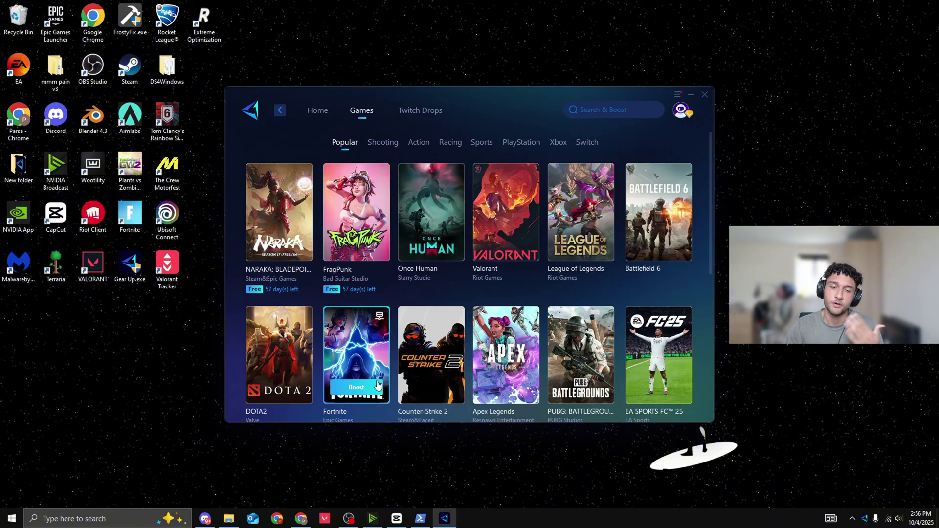
click(320, 111)
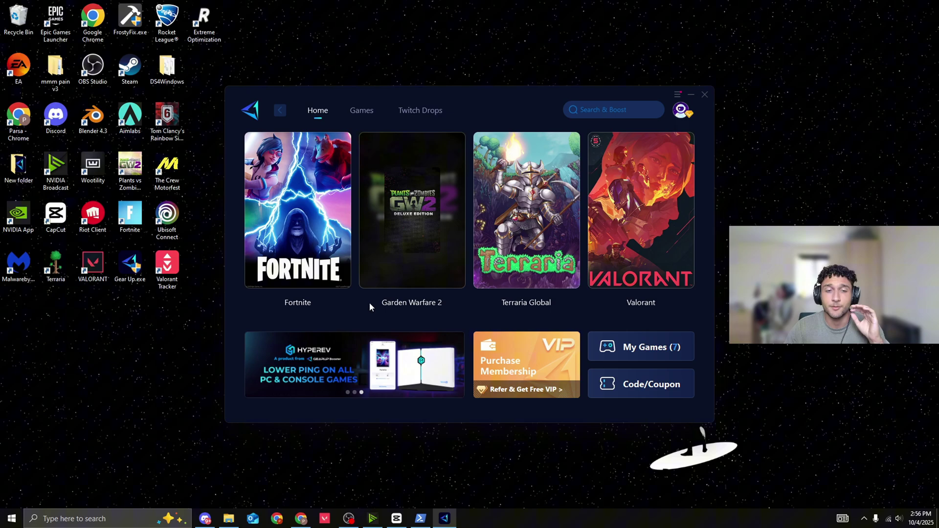
mouse_move(335, 285)
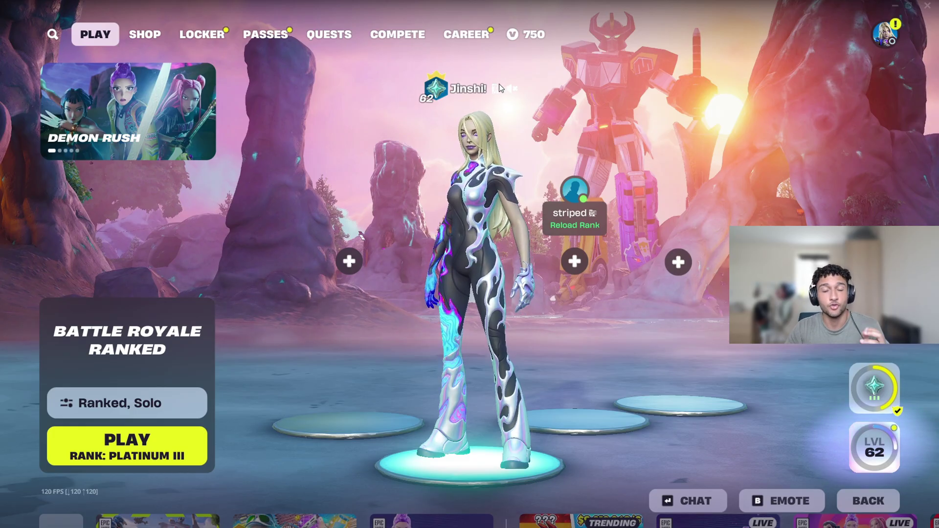
Check Fortnite's Game settings show matchmaking region Europe (58ms), then switch to the desktop
click(884, 34)
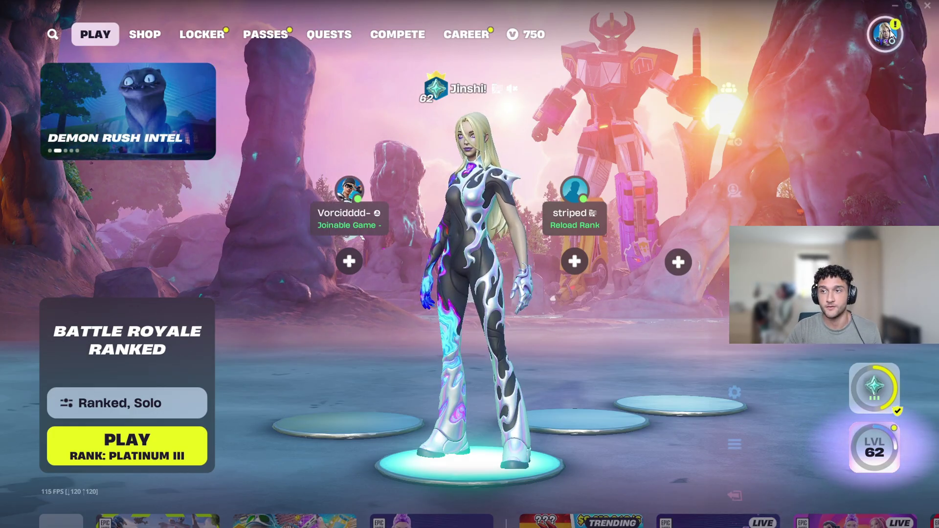
click(639, 394)
click(364, 25)
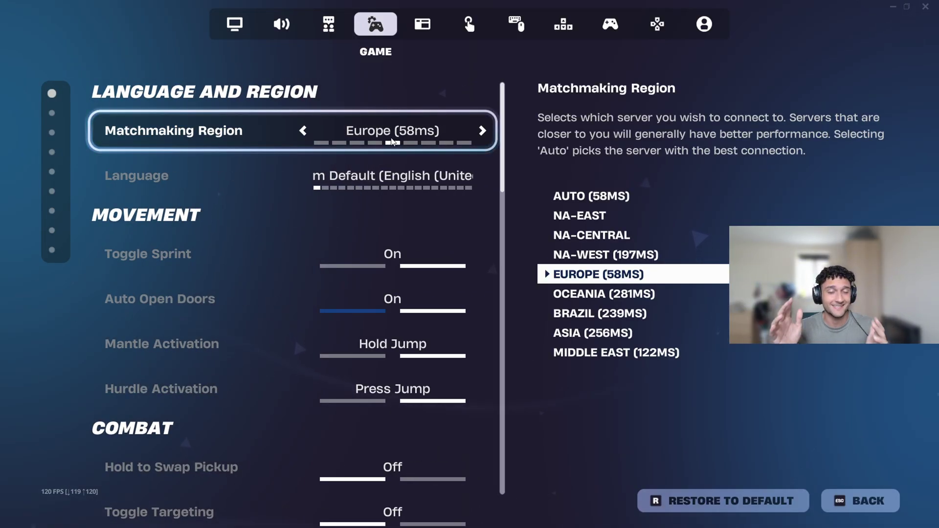
key(super)
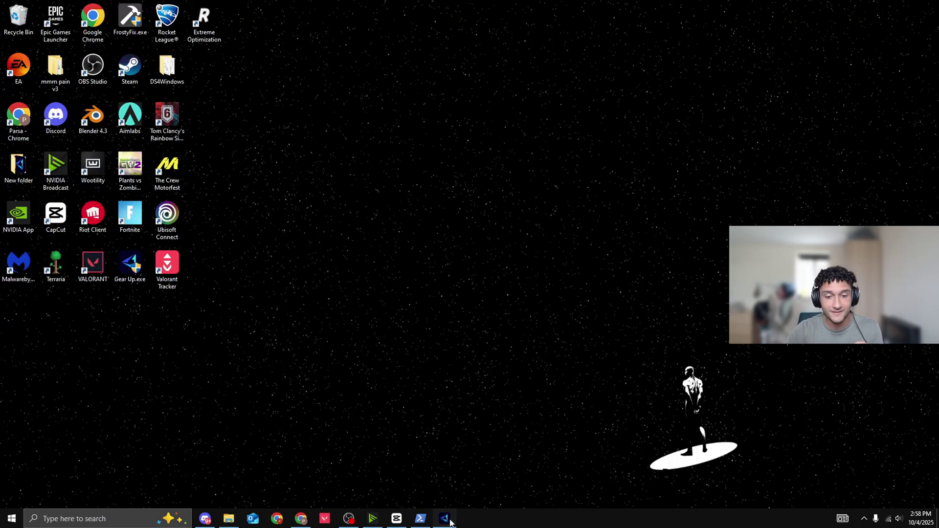
Boost Fortnite on the Europe server in GearUP Booster and relaunch the game
click(444, 518)
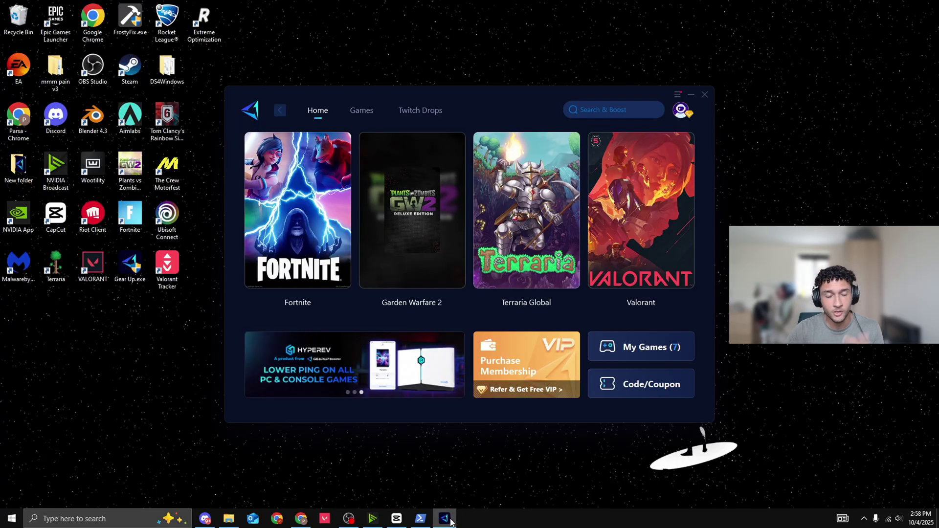
click(301, 270)
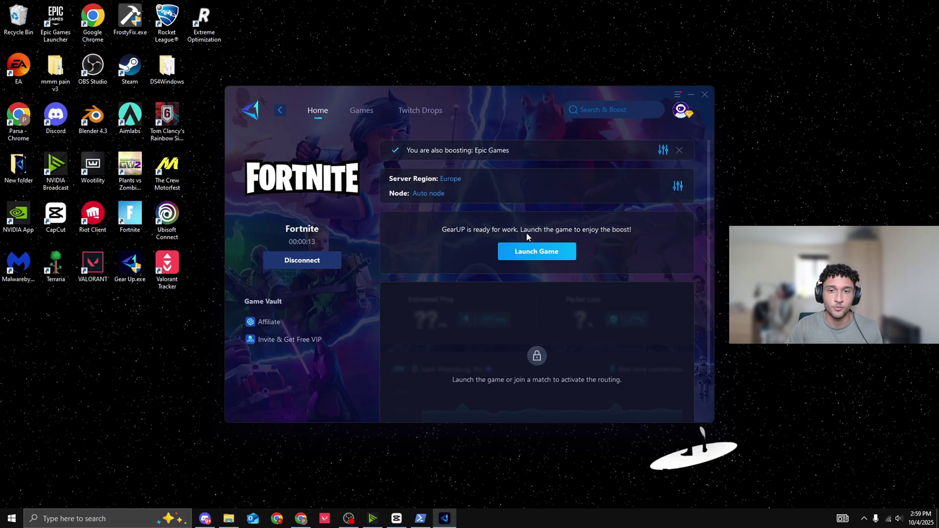
click(558, 253)
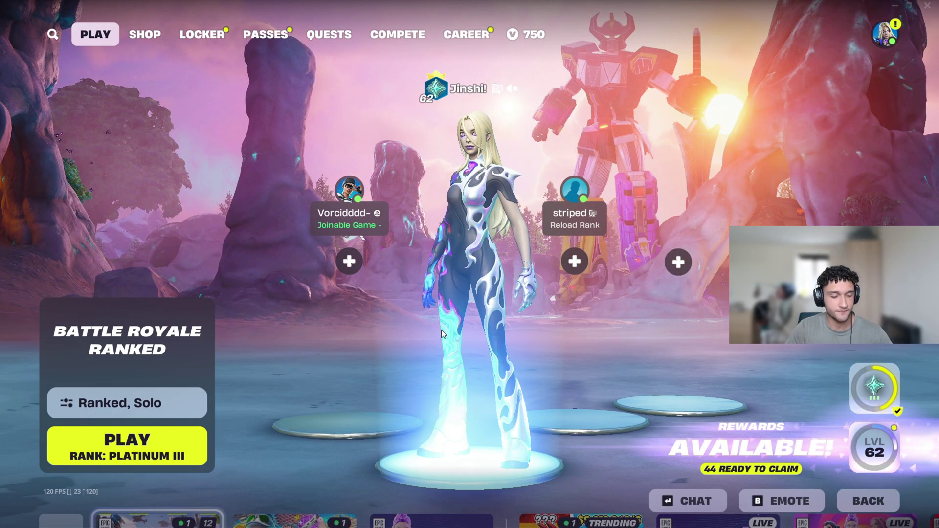
Check GearUP's 9 ms estimated ping, then confirm Fortnite's matchmaking region reads Europe at 12ms
key(super)
click(443, 519)
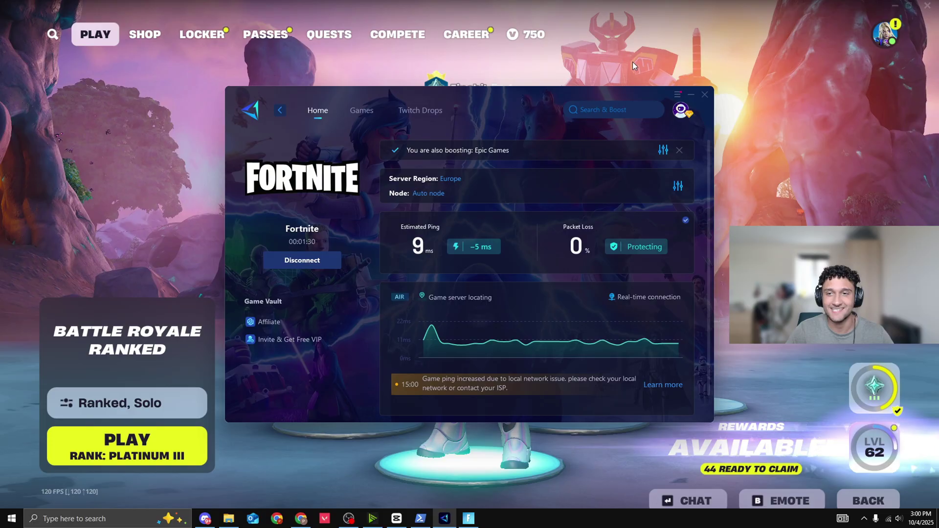
click(819, 93)
click(885, 33)
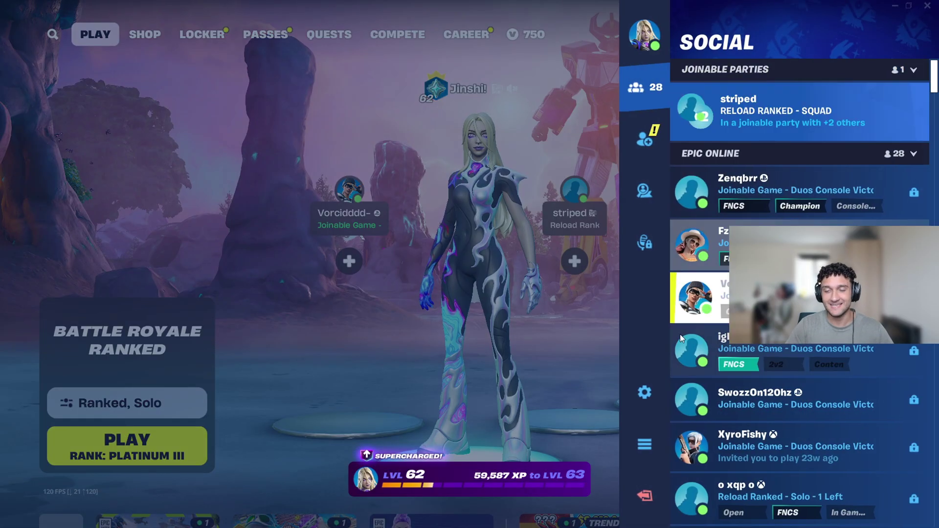
click(643, 383)
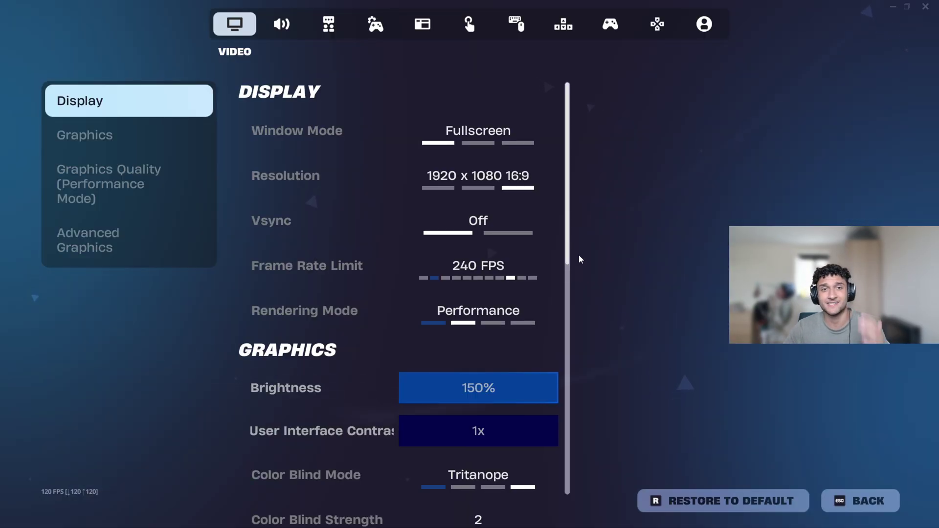
click(376, 24)
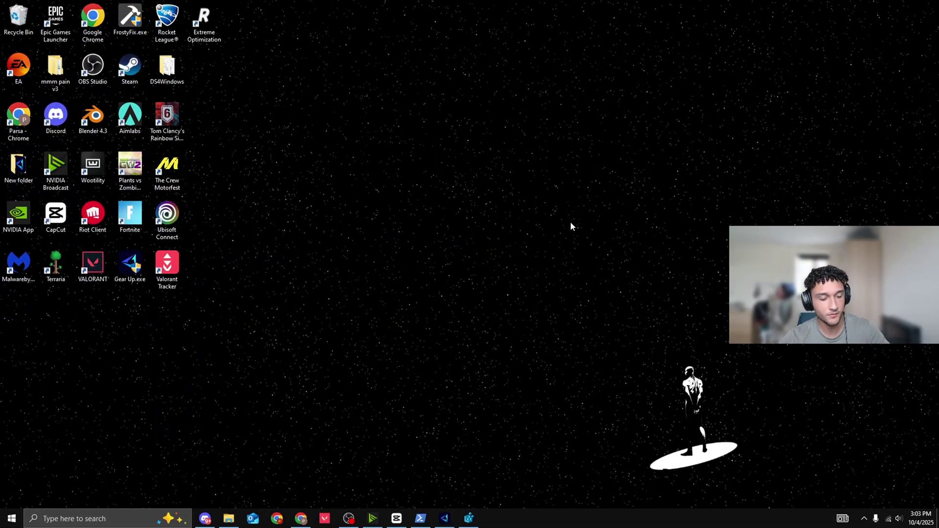
Start the Registry Editor from the Run box by choosing the 'regedit' suggestion
key(super+r)
drag(145, 402, 597, 197)
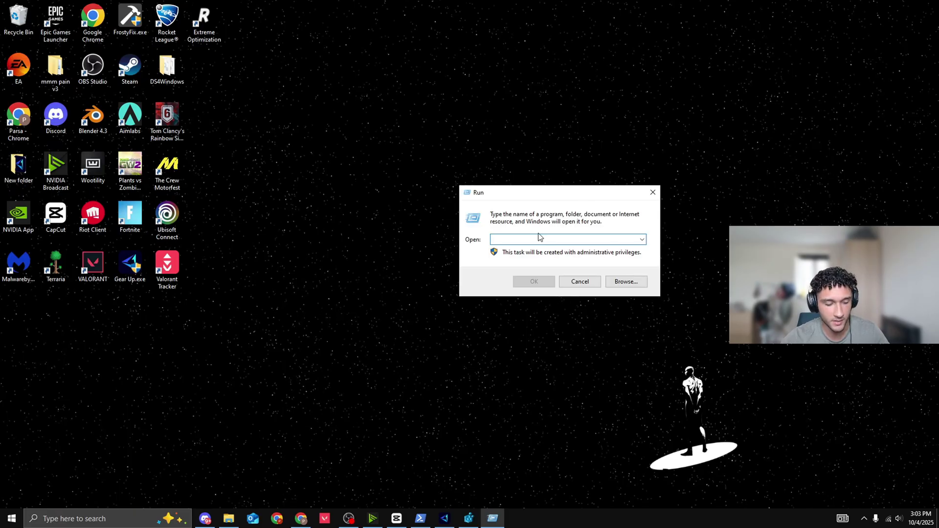
text(re)
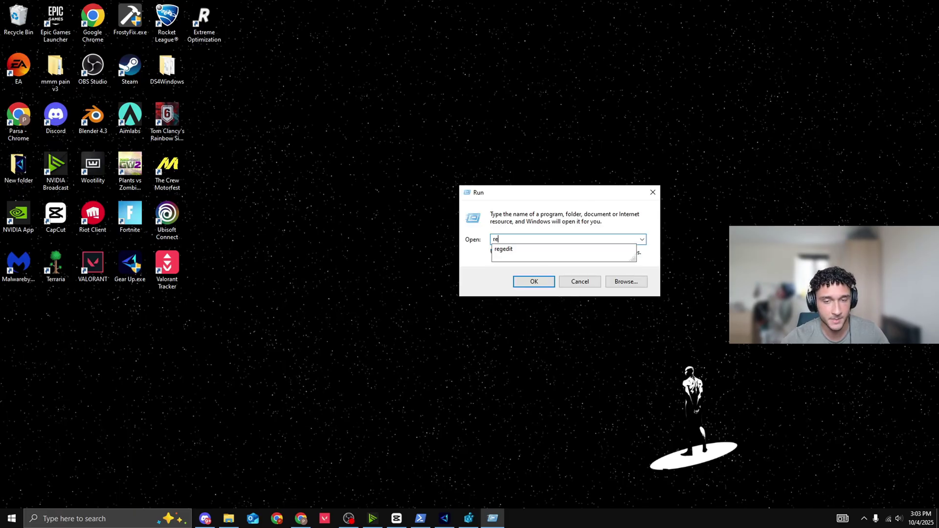
click(508, 249)
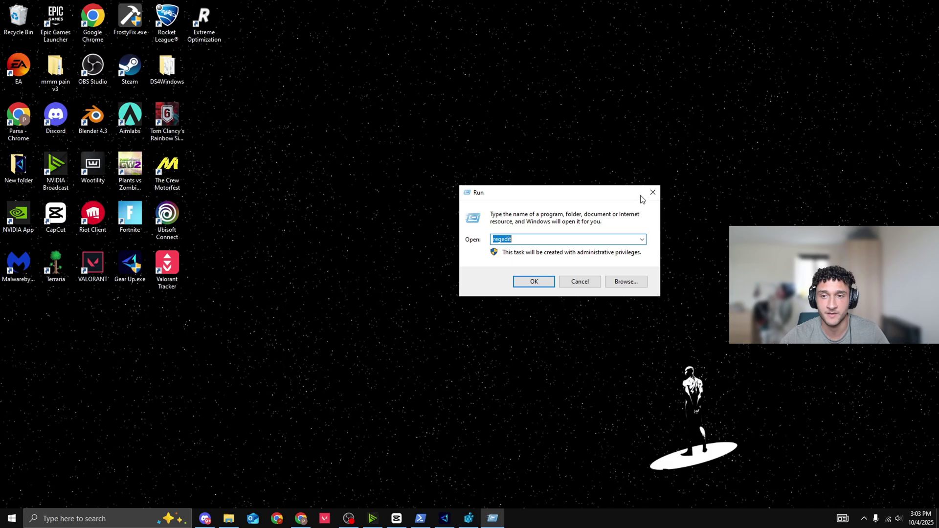
click(653, 193)
Allow Registry Editor to open and browse to HKLM\SYSTEM\CurrentControlSet\Services\Tcpip\Parameters\Interfaces
click(473, 521)
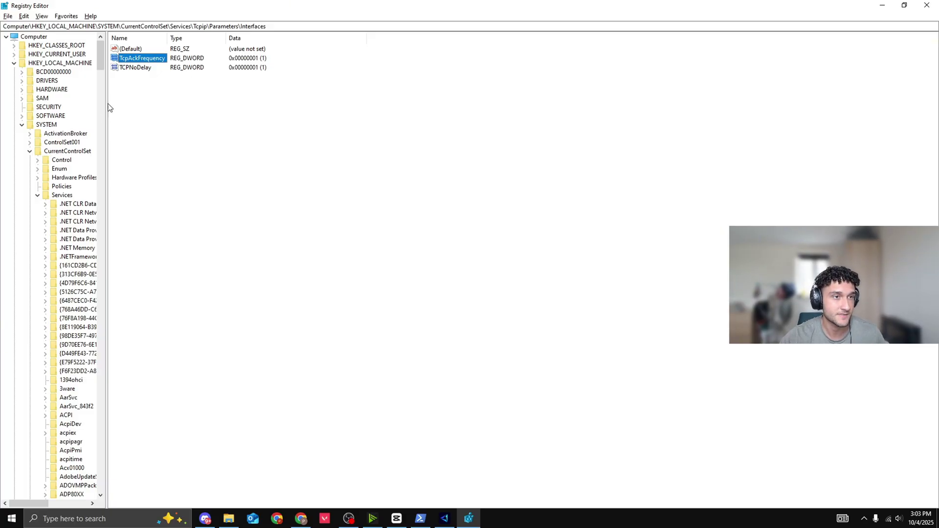
drag(102, 68, 95, 378)
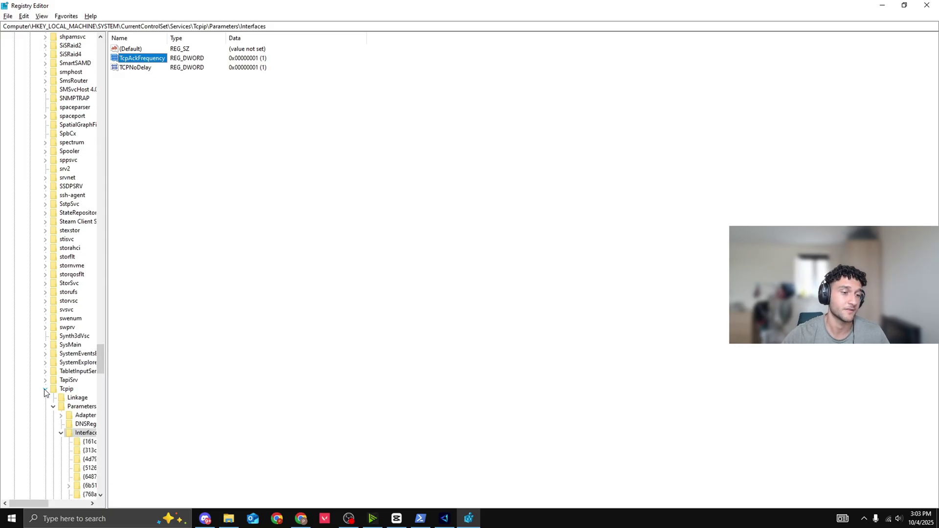
scroll(47, 489, down, 1)
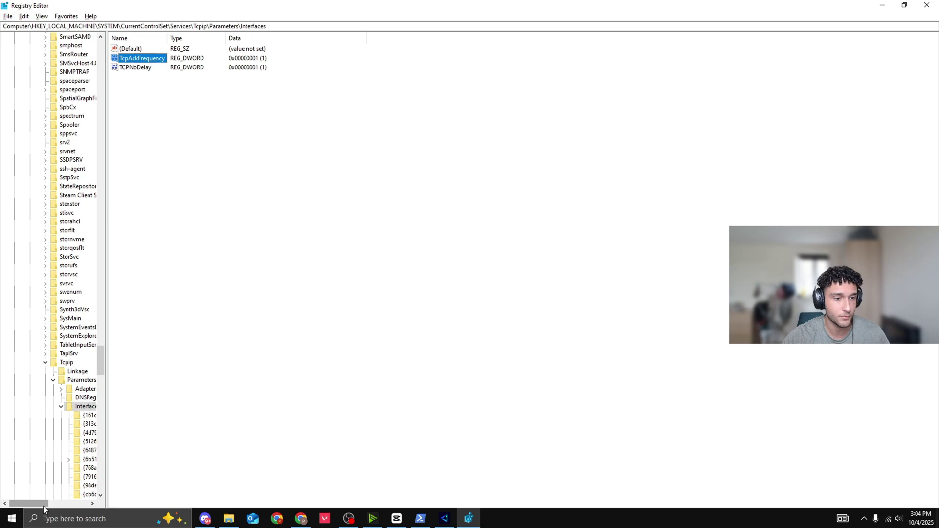
drag(43, 505, 54, 505)
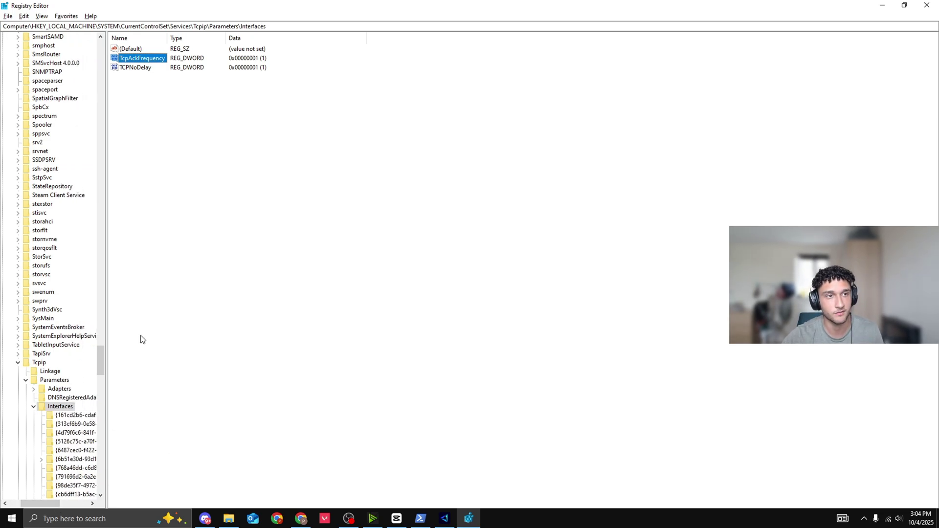
Confirm TcpAckFrequency and TCPNoDelay both read 1 without changes, then close Registry Editor
double_click(141, 60)
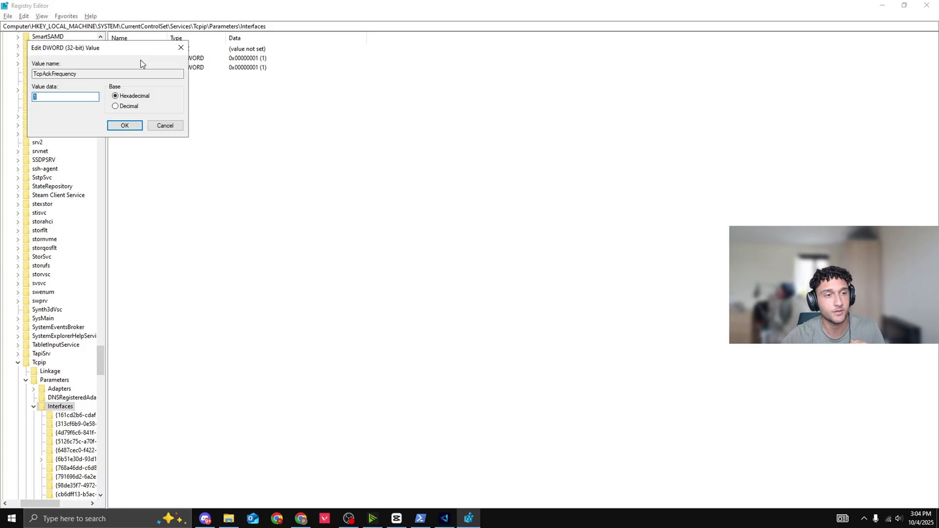
click(42, 98)
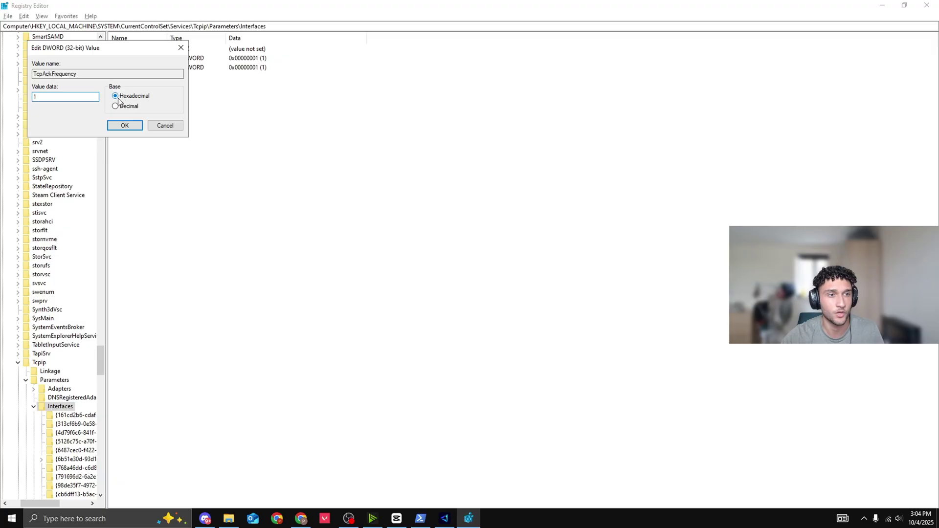
click(181, 48)
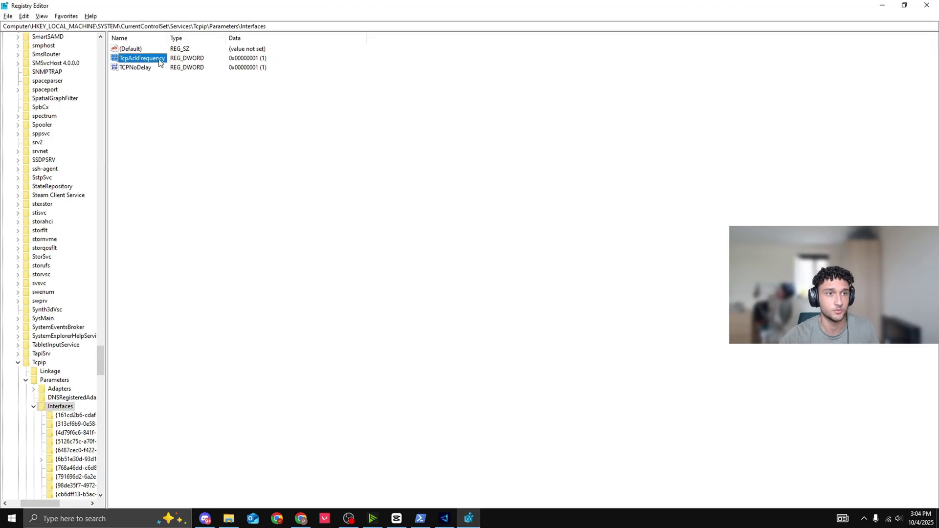
double_click(133, 68)
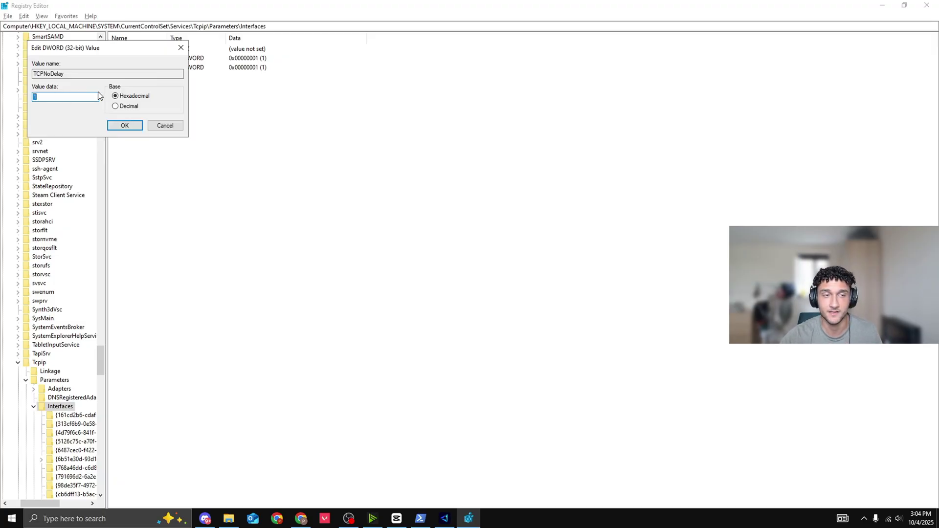
click(181, 48)
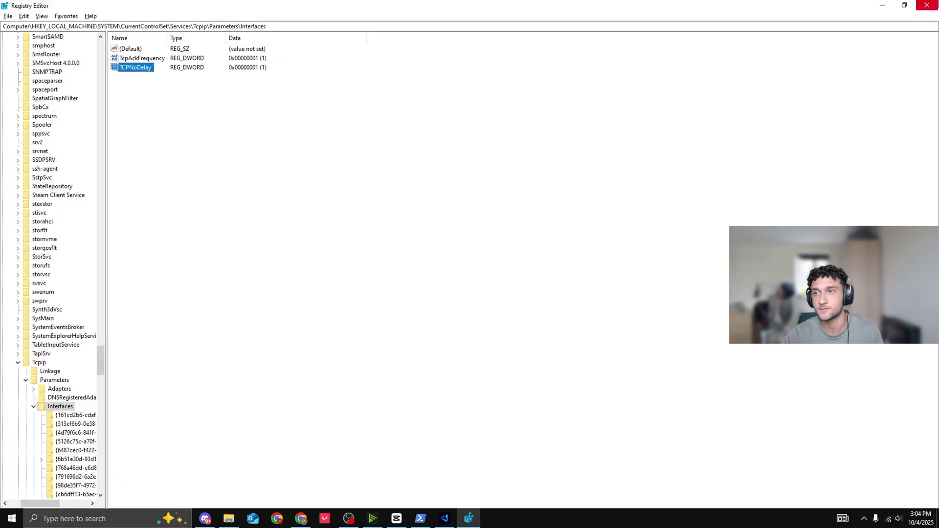
click(936, 5)
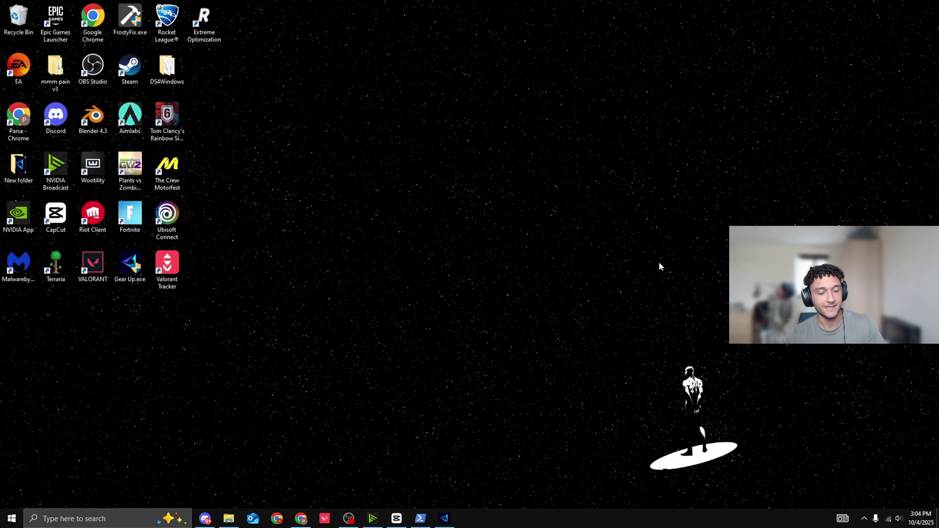
Run 'temp' to open C:\Windows\Temp and briefly view one of its log files
key(super+r)
drag(92, 397, 485, 200)
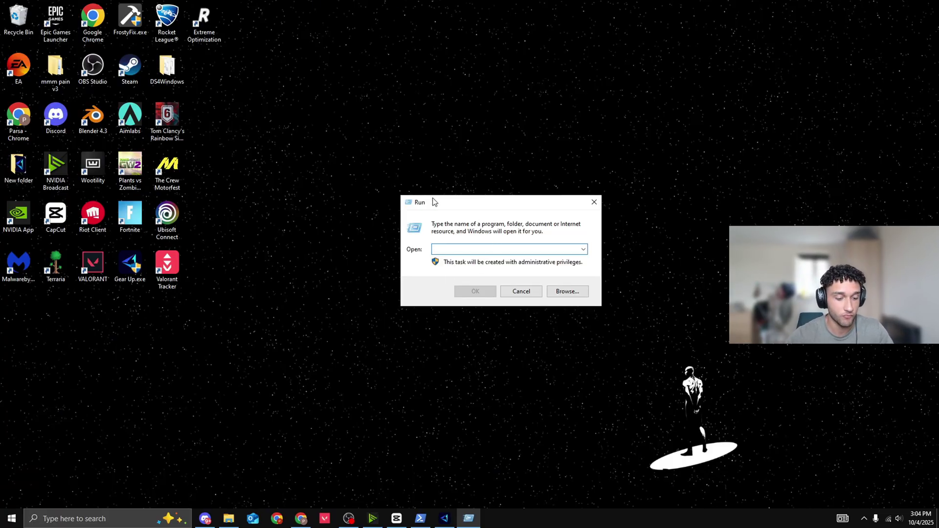
text(temp)
key(Return)
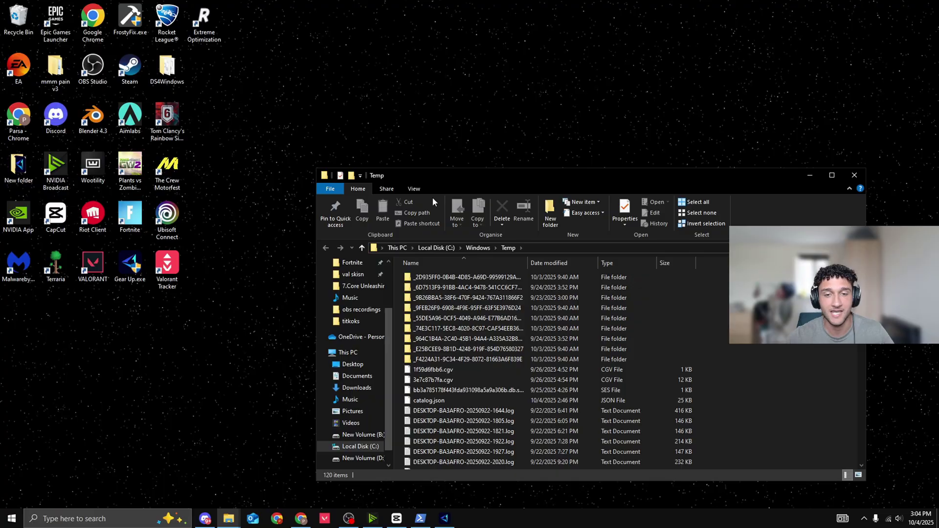
scroll(531, 376, down, 8)
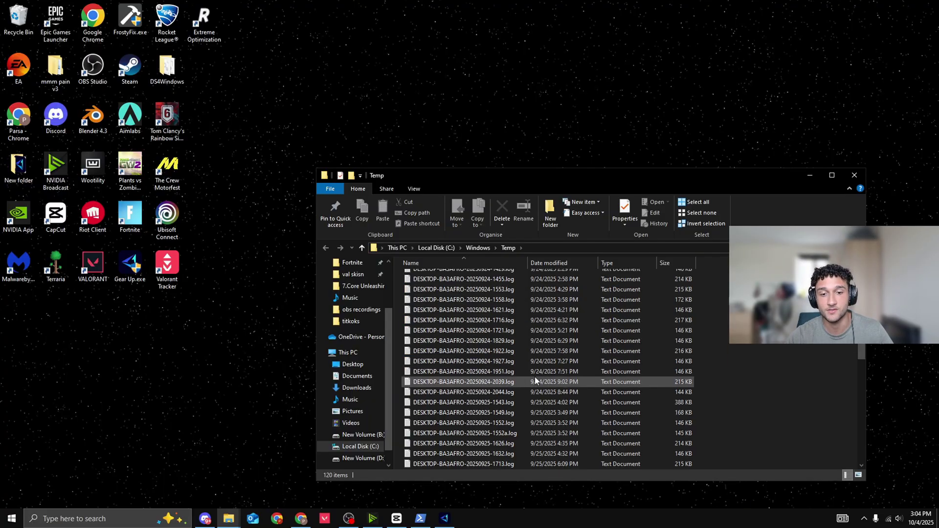
double_click(523, 373)
scroll(635, 293, down, 9)
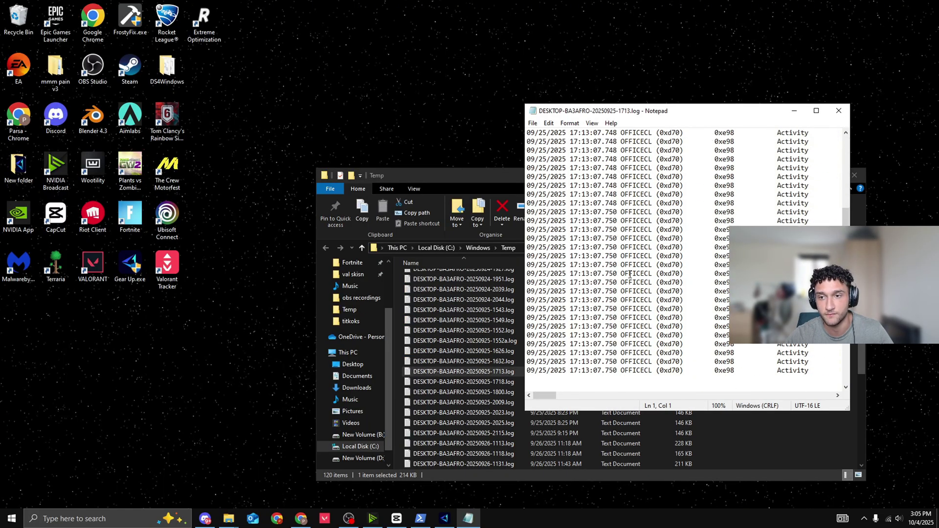
click(838, 110)
scroll(567, 376, up, 10)
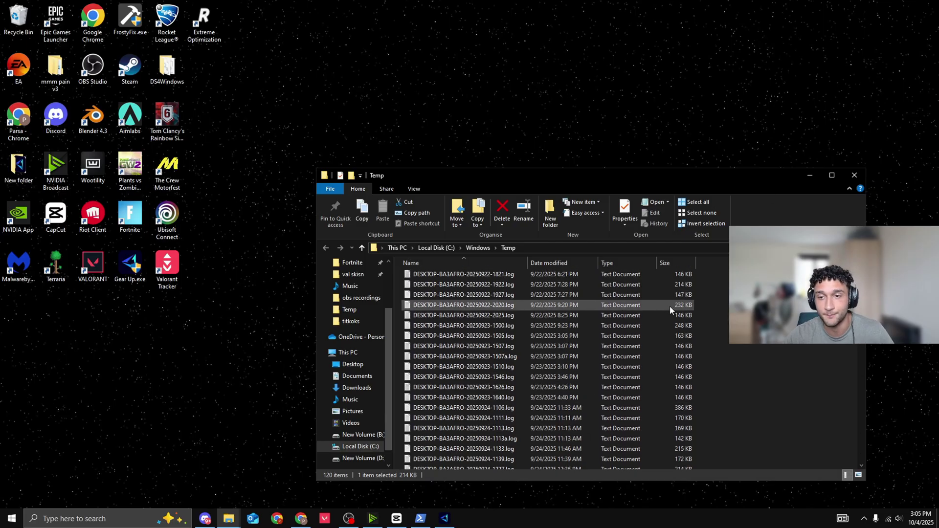
Delete every Temp file, skipping the in-use one for all, and close the folder
mouse_move(714, 279)
mouse_down()
mouse_move(597, 436)
mouse_move(576, 524)
mouse_move(574, 516)
mouse_up()
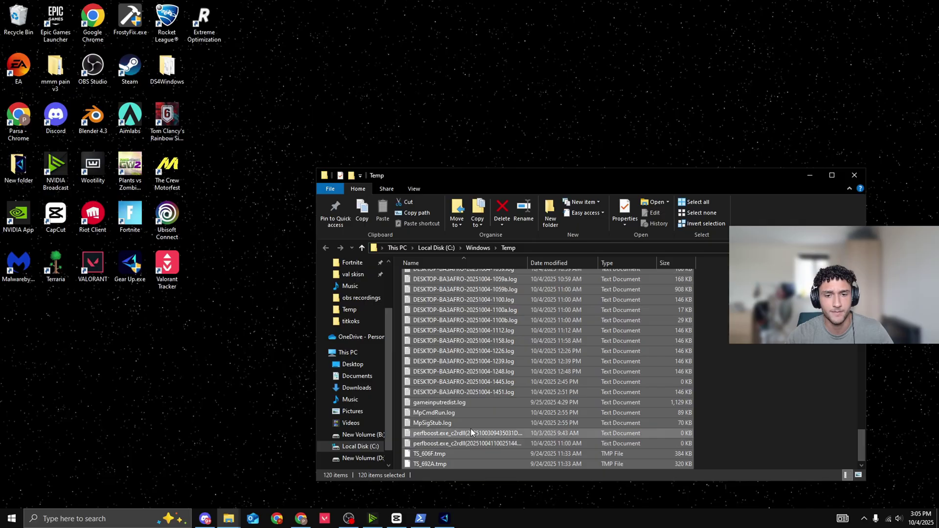
right_click(479, 423)
click(513, 389)
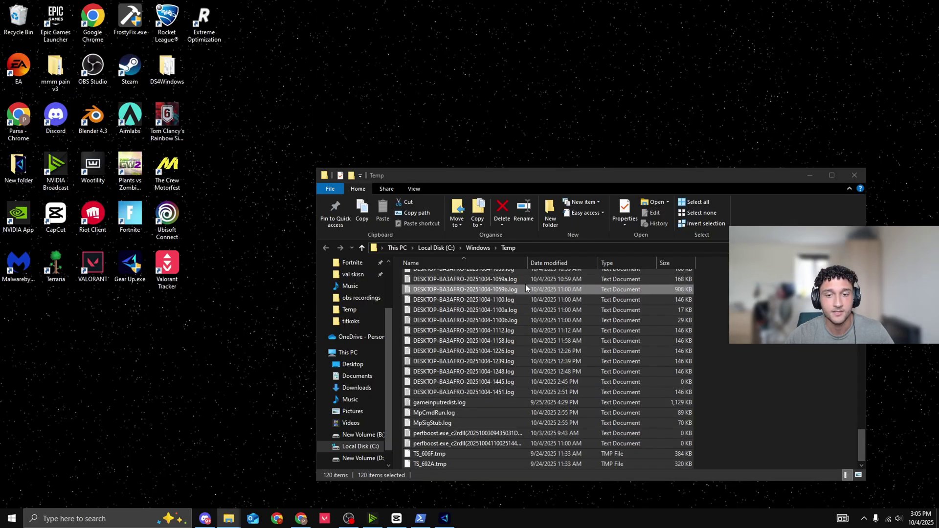
click(137, 219)
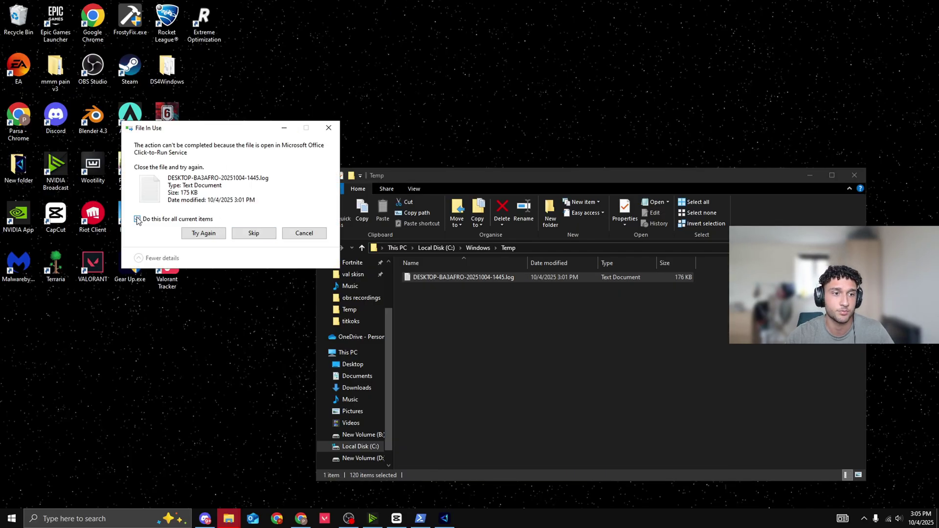
click(253, 233)
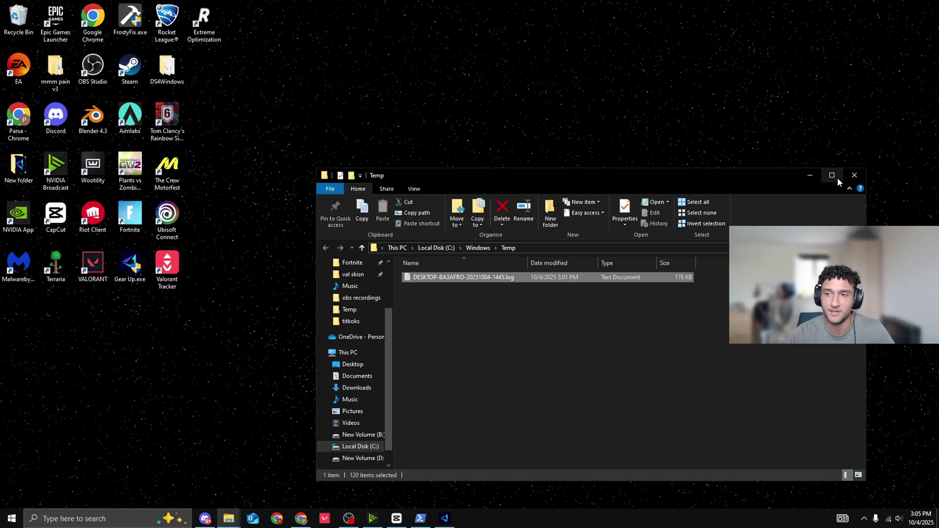
click(853, 175)
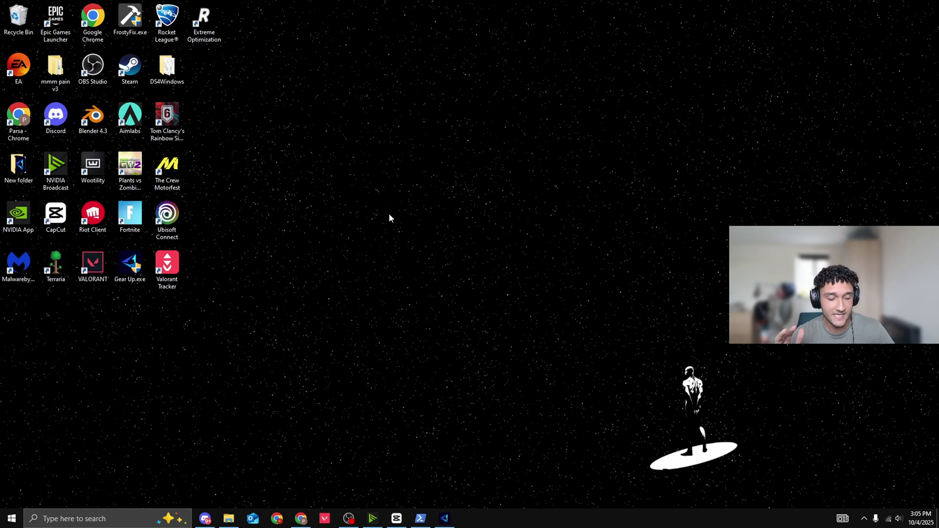
Open the user's %temp% folder from the Run box
key(super+r)
drag(169, 393, 479, 243)
text(%t)
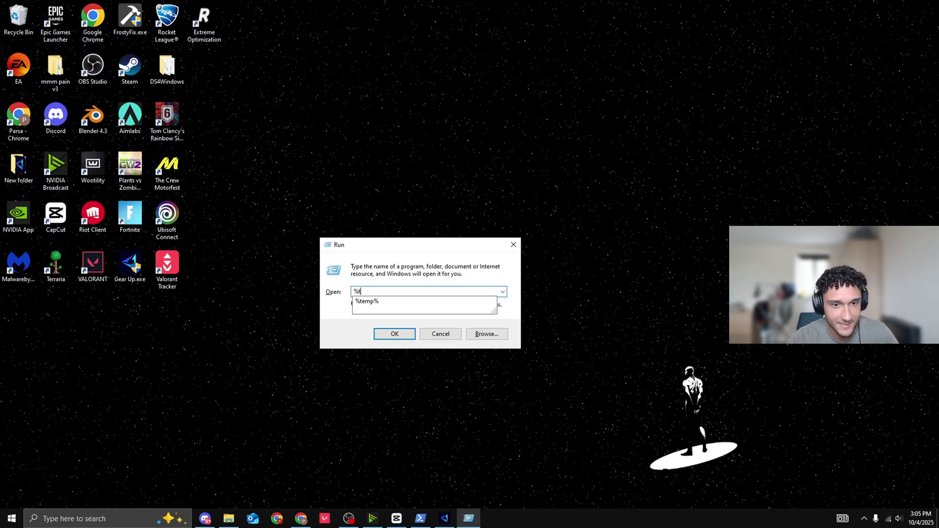
click(402, 301)
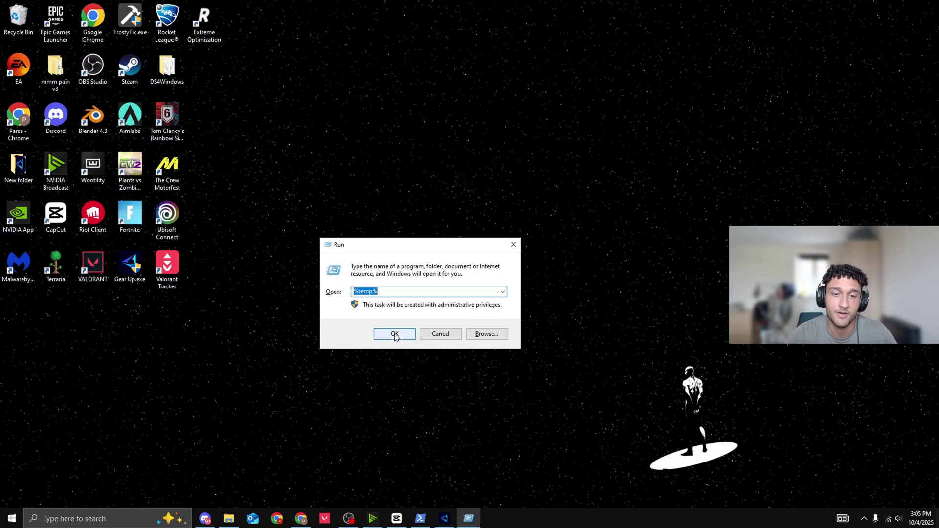
click(394, 333)
Delete all files in %temp%, skipping those still in use, and close the folder
drag(719, 296, 599, 515)
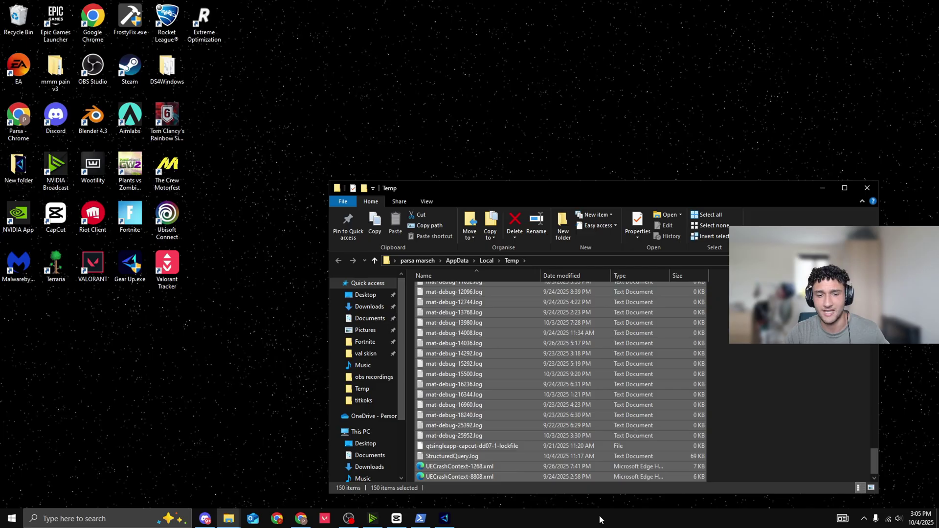
right_click(493, 404)
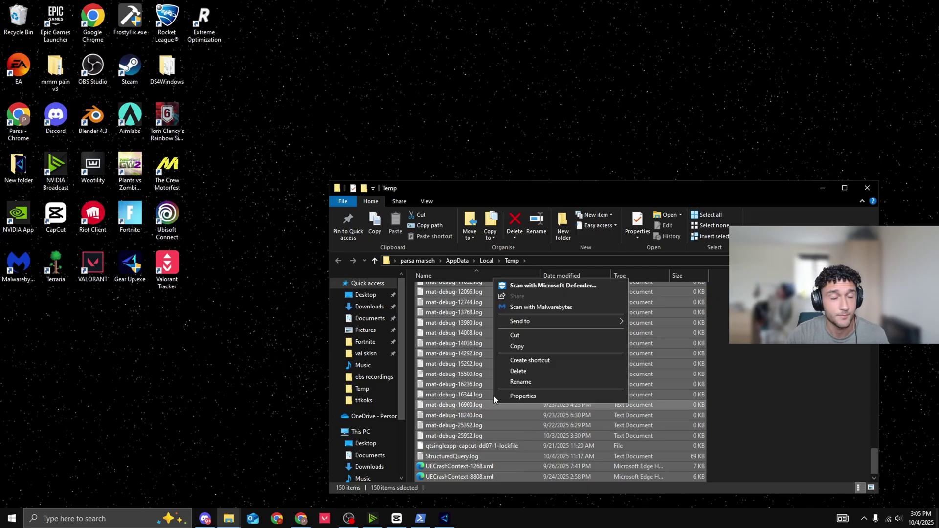
click(511, 370)
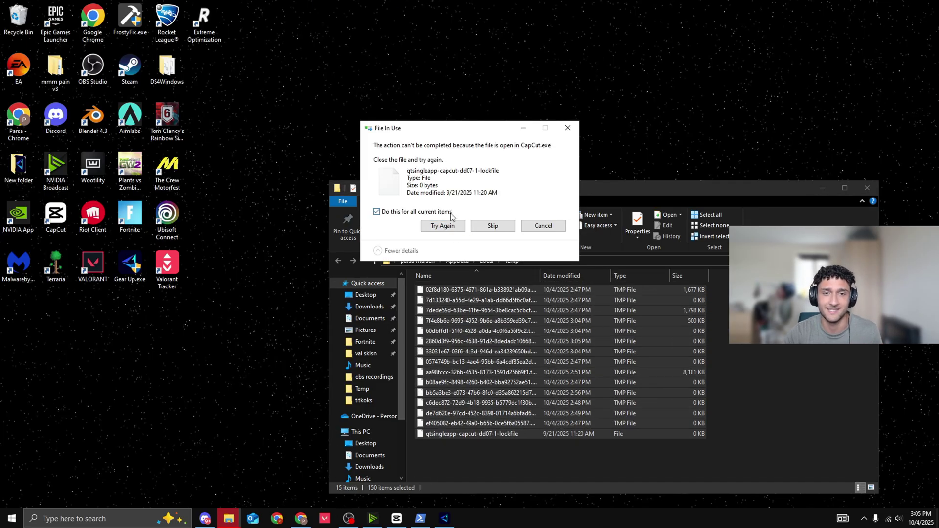
click(479, 230)
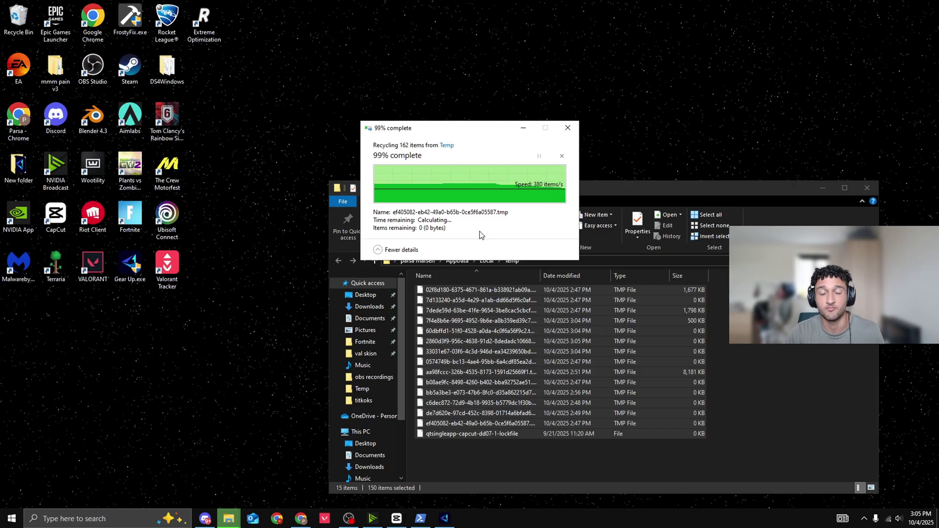
click(858, 192)
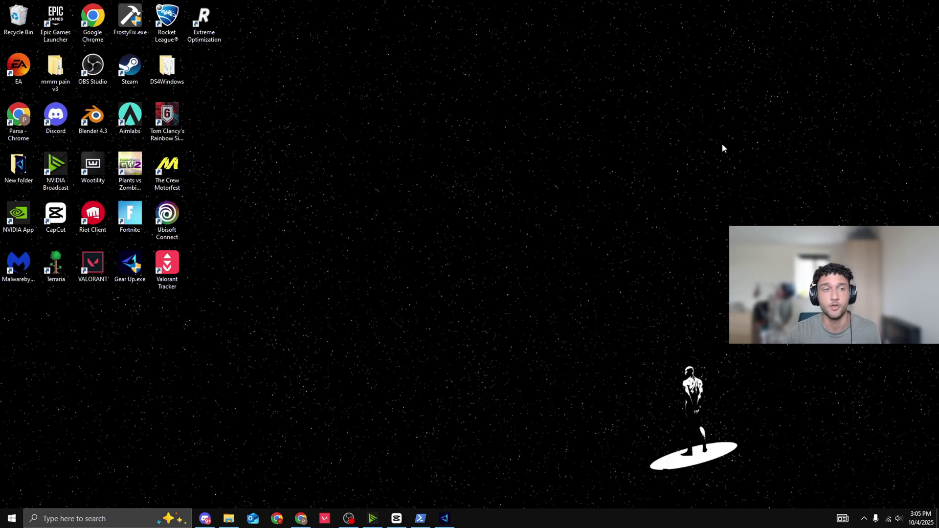
Select all 471 items in the Recycle Bin and permanently delete them
double_click(18, 18)
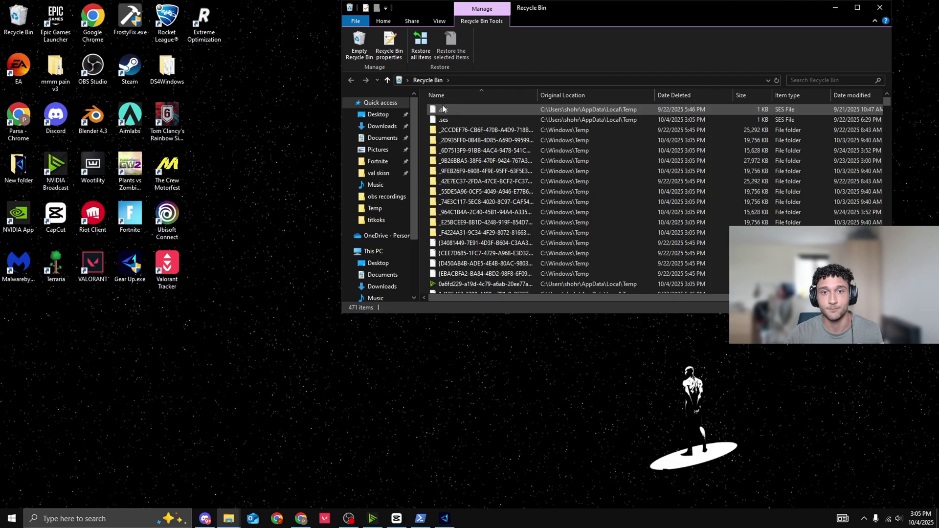
key(ctrl+a)
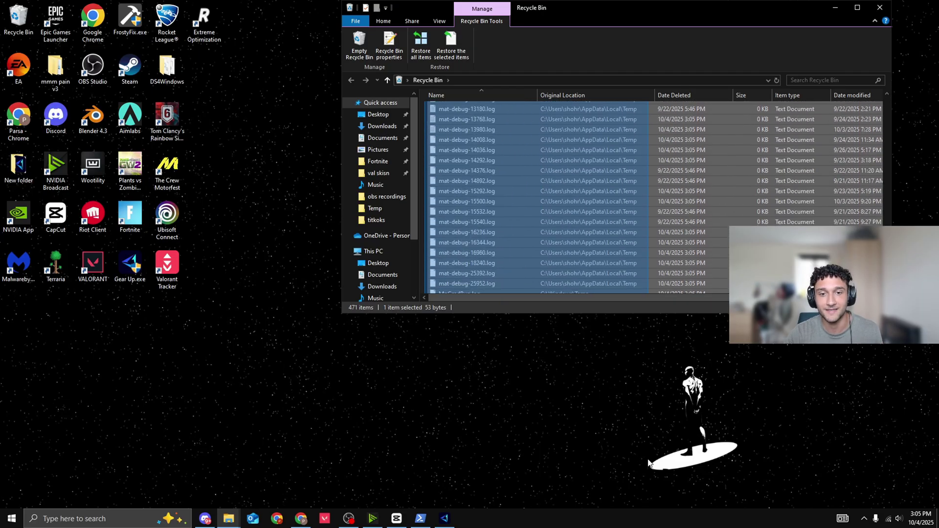
right_click(506, 277)
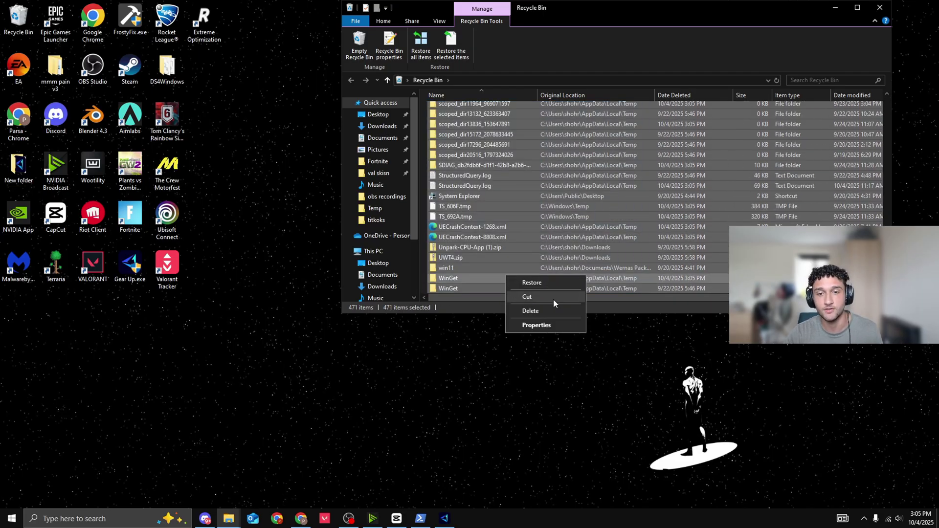
click(561, 310)
key(Return)
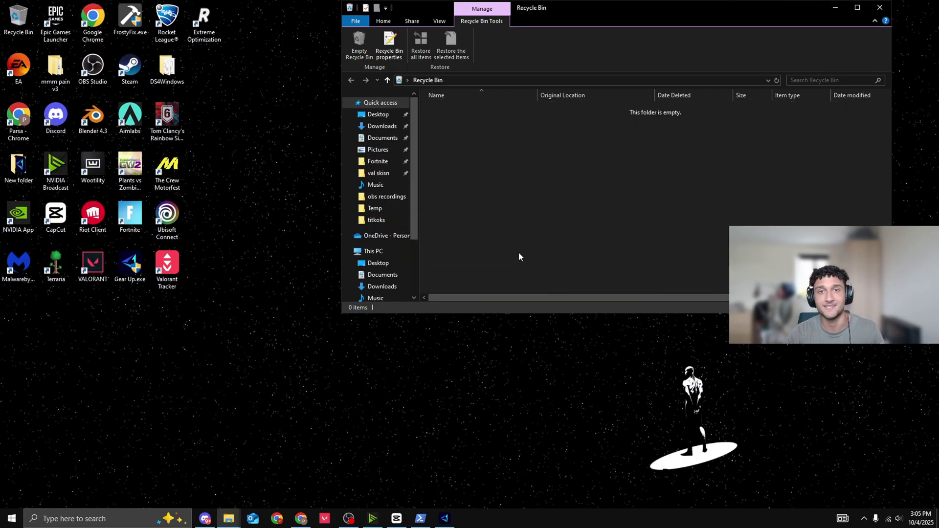
click(879, 8)
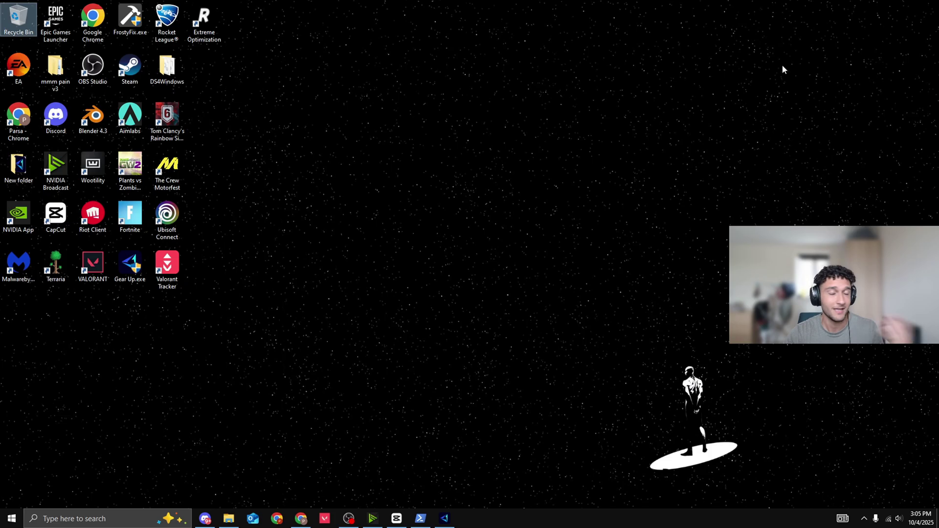